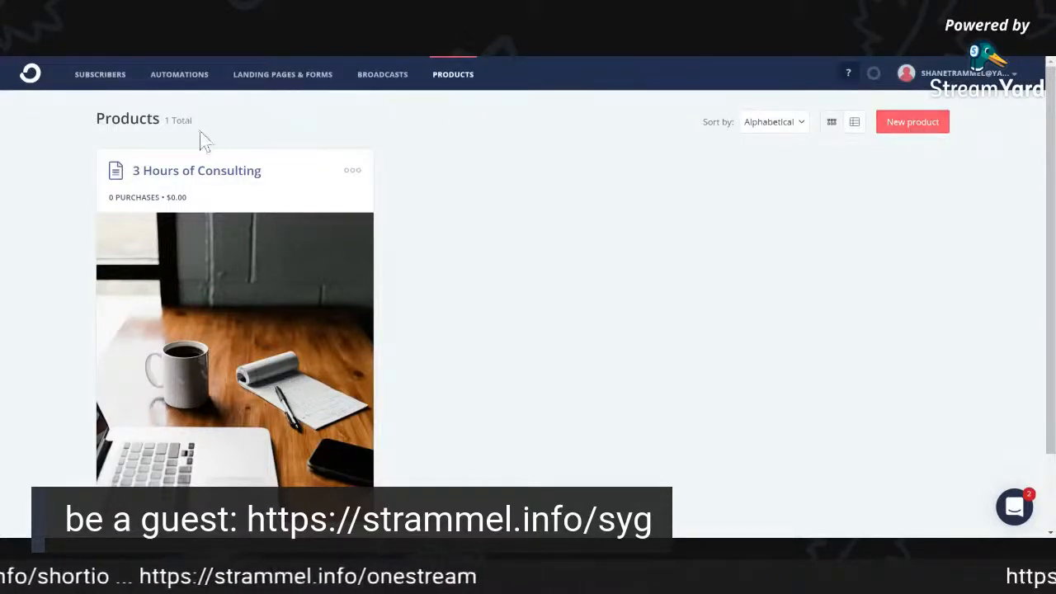
- Open the 3 Hours of Consulting product for editing and review its sales page, including the title and offer text
click(352, 171)
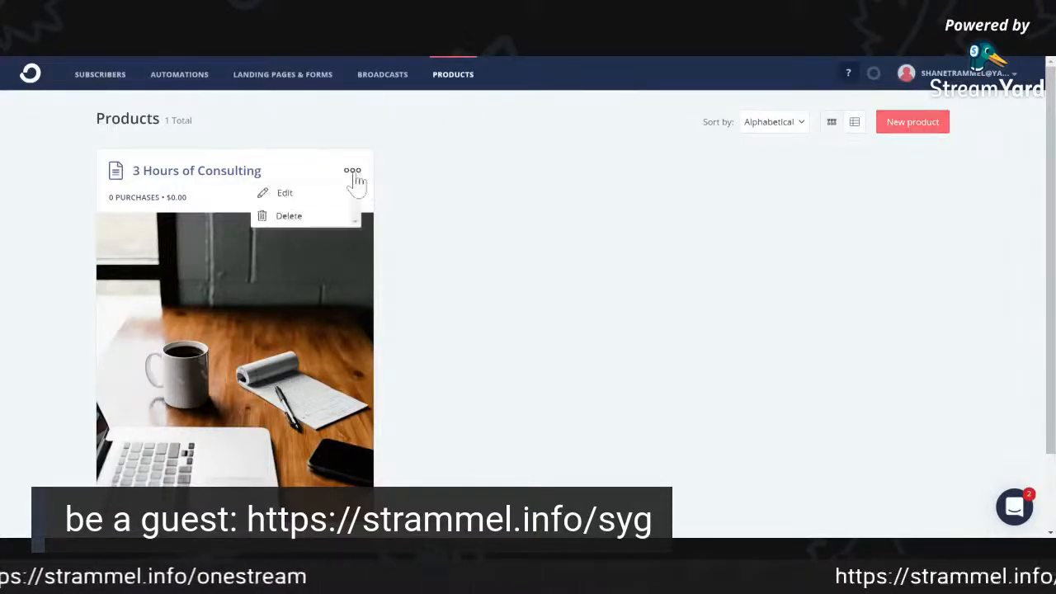
click(310, 198)
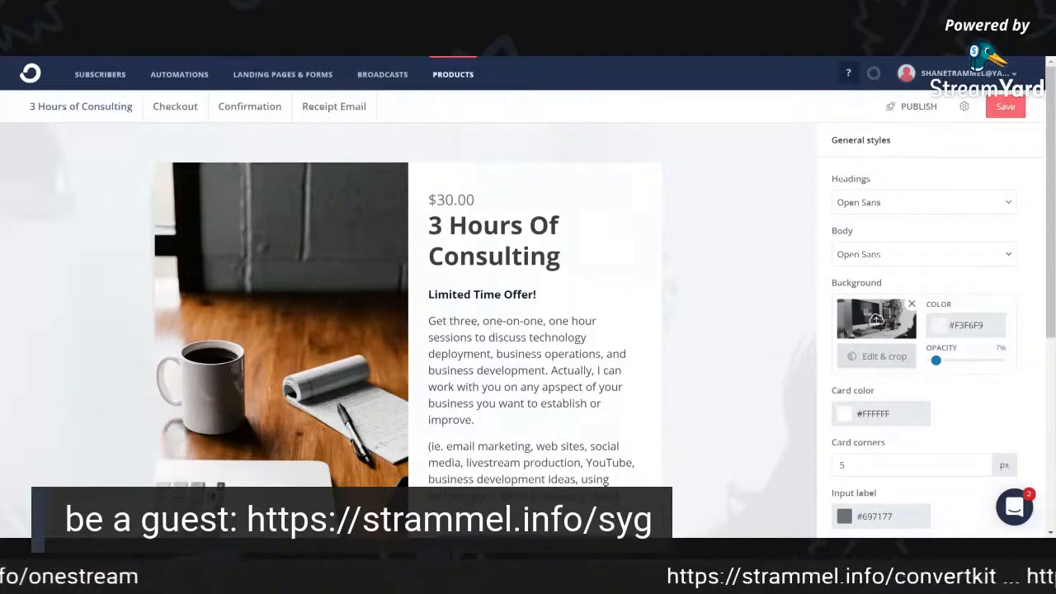
scroll(529, 330, down, 1)
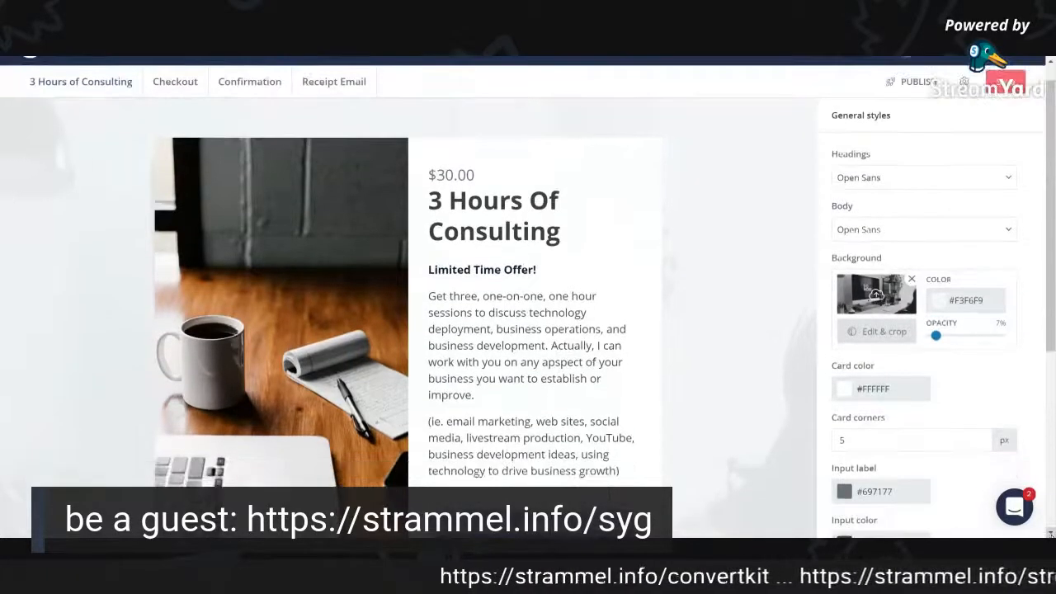
scroll(528, 330, down, 1)
scroll(528, 330, down, 1)
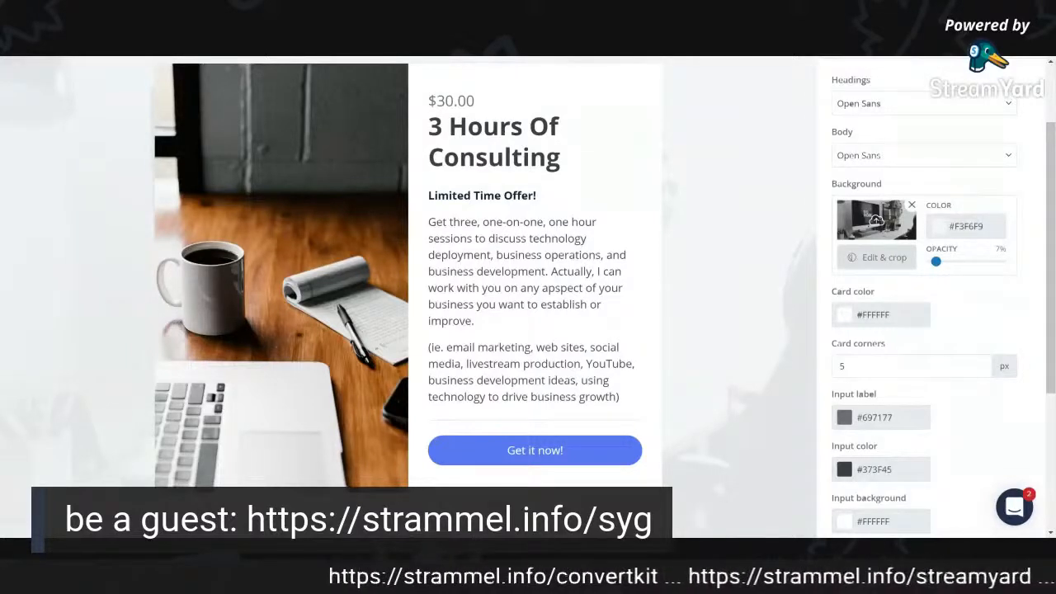
drag(428, 126, 561, 158)
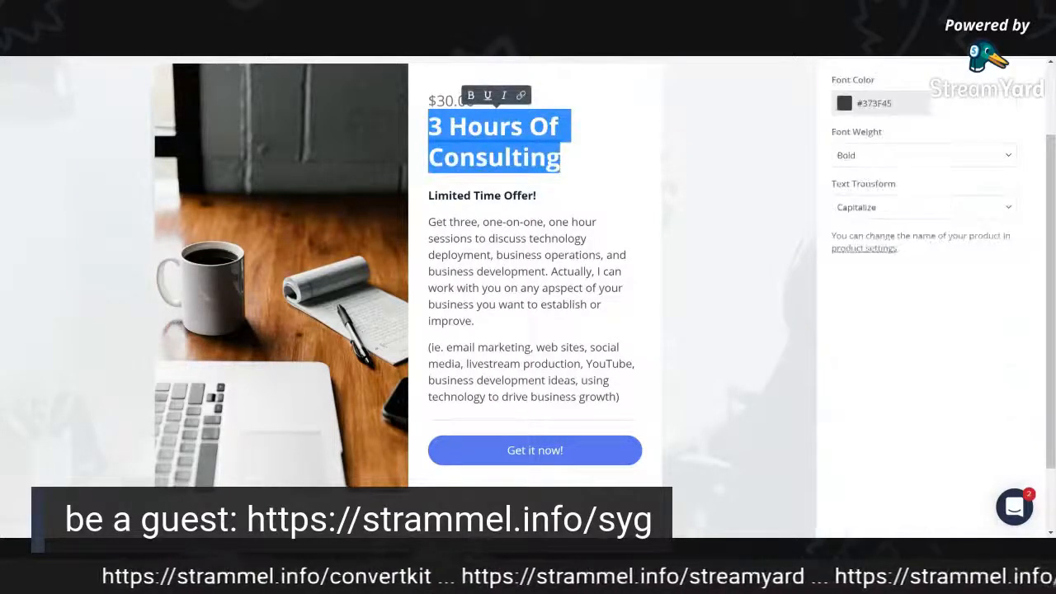
click(500, 195)
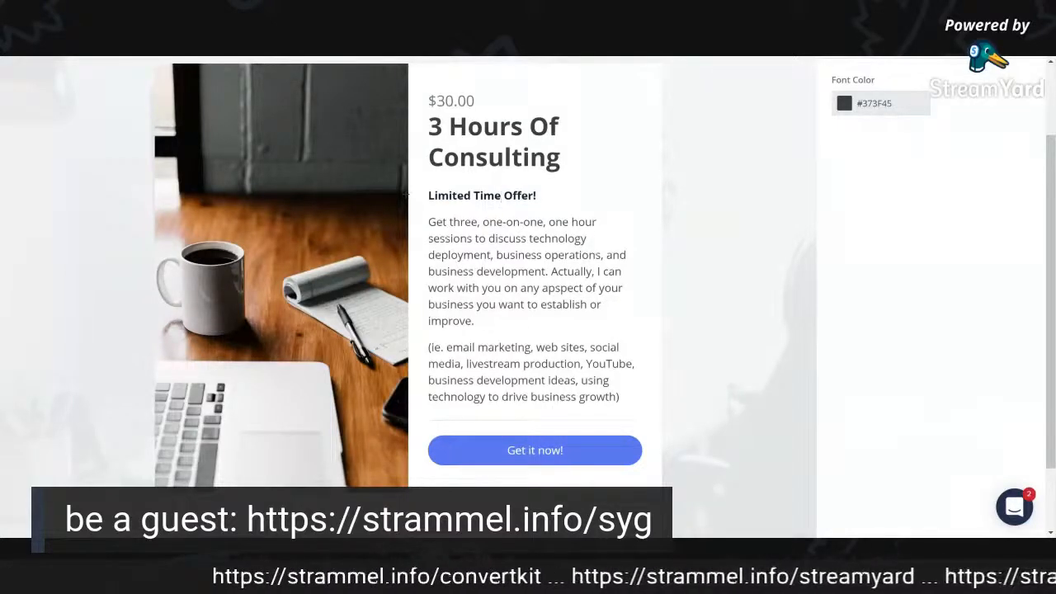
scroll(405, 195, up, 3)
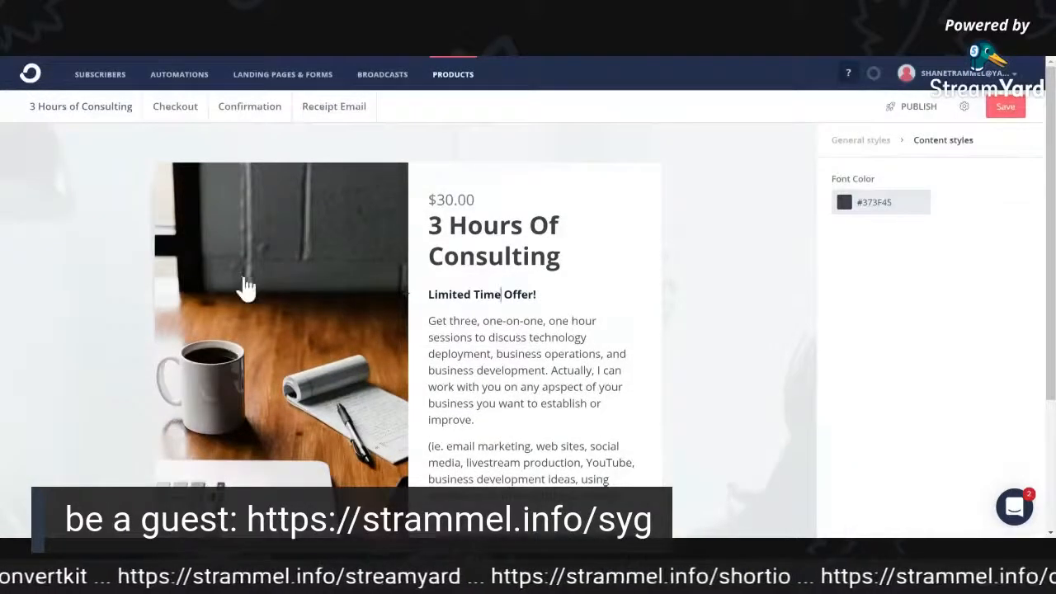
- Review the product's checkout page, from the order summary to the email and payment fields and the pay button
click(189, 111)
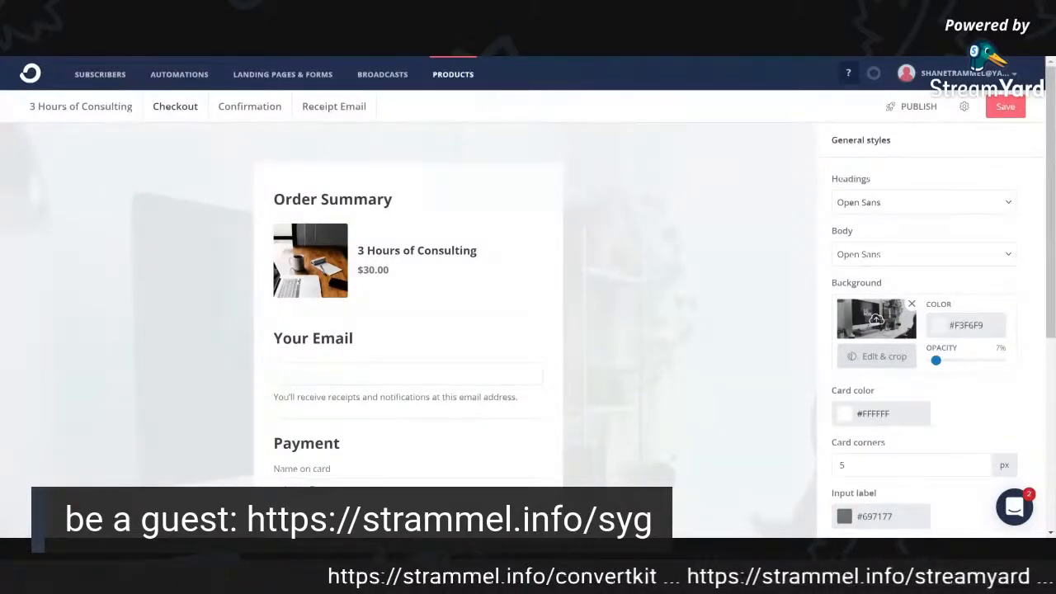
scroll(929, 445, down, 4)
scroll(930, 446, up, 2)
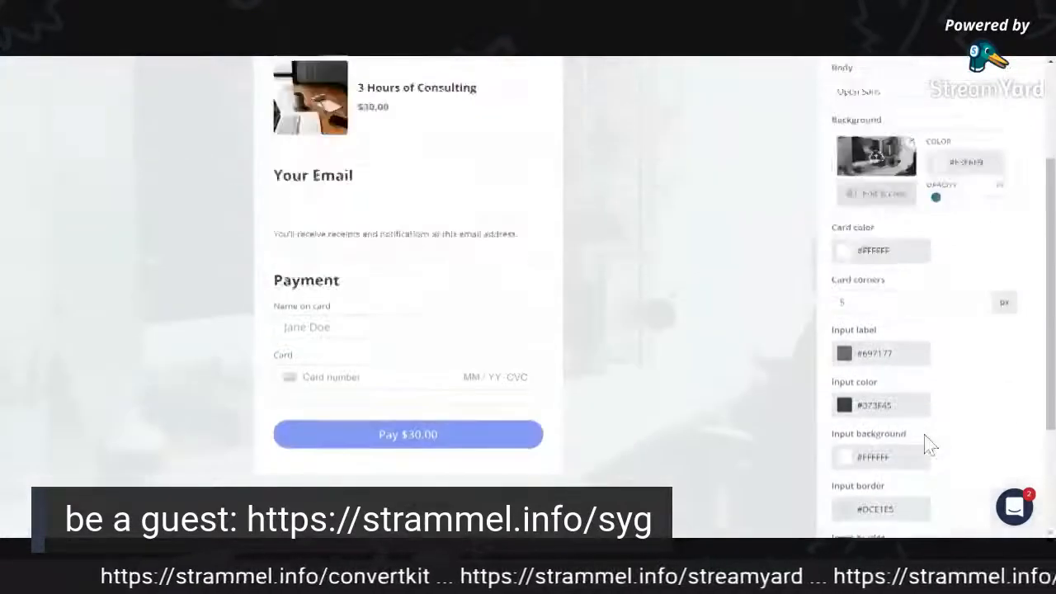
scroll(930, 445, up, 2)
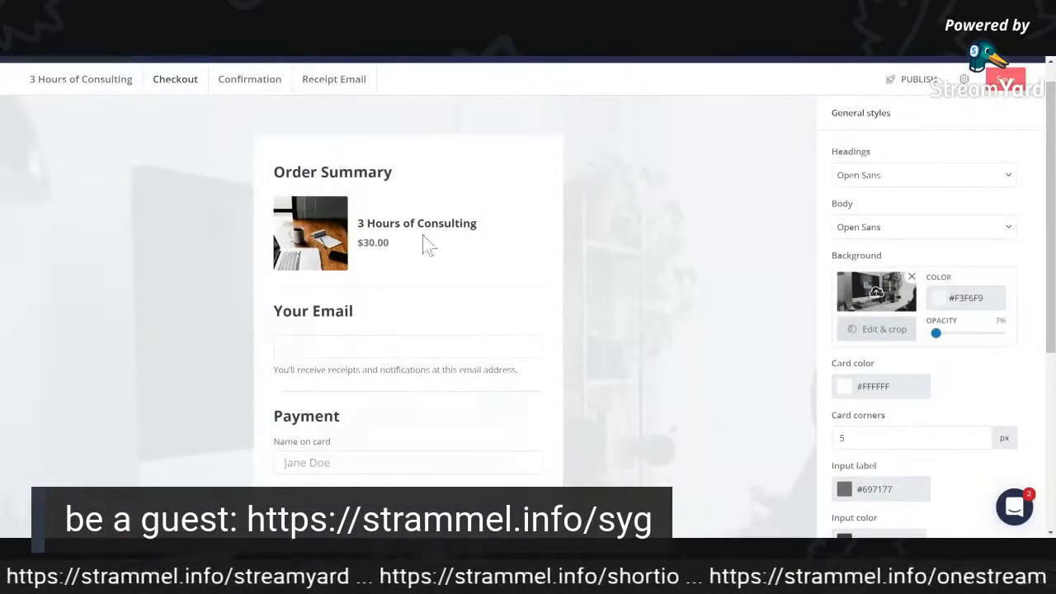
scroll(417, 342, down, 2)
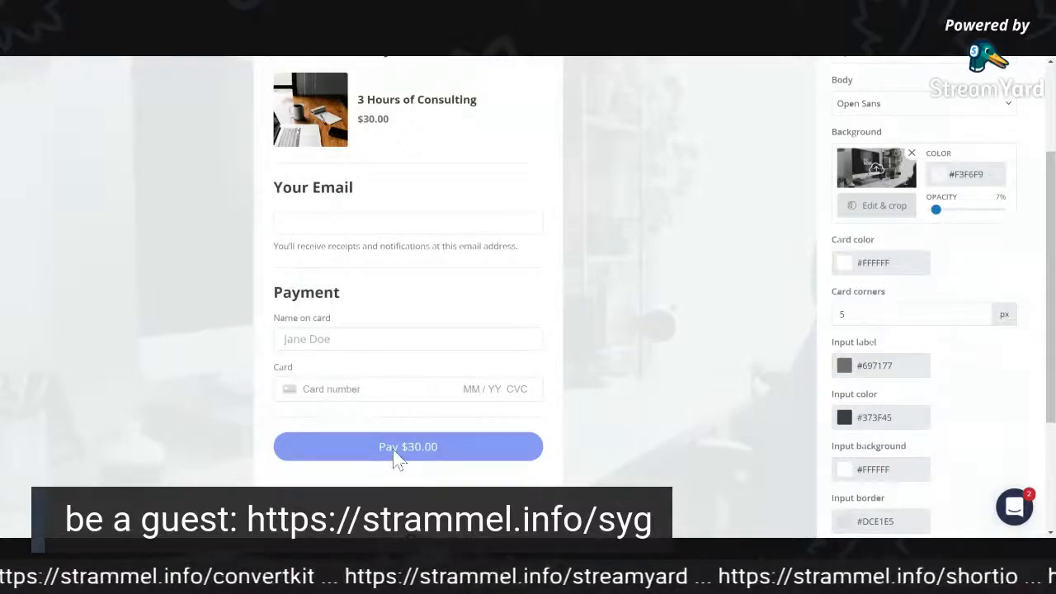
scroll(396, 460, up, 2)
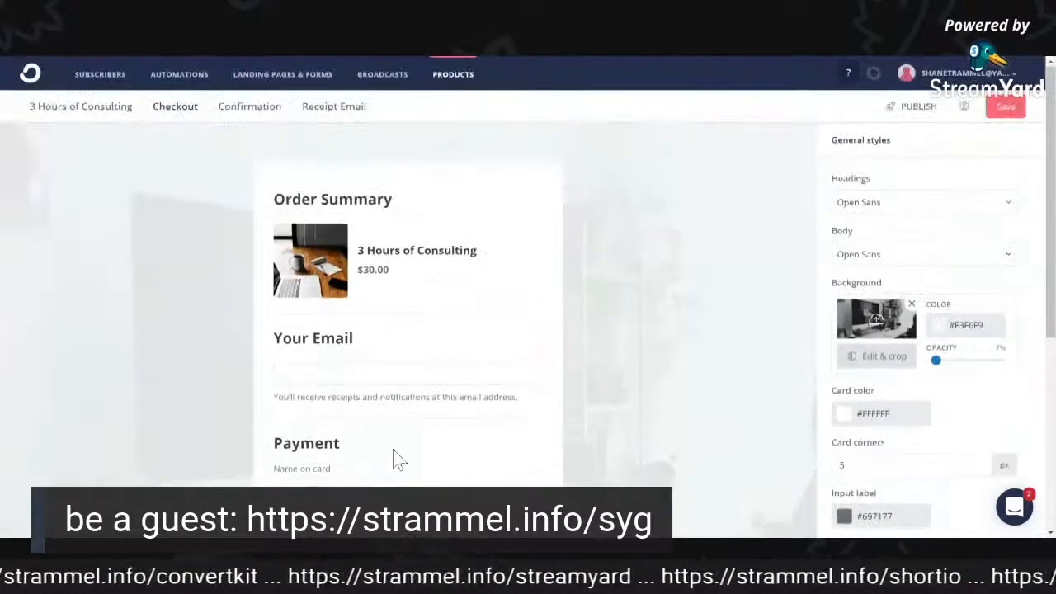
- Review the product's confirmation page and its receipt email, including the message, order summary and download button
click(265, 118)
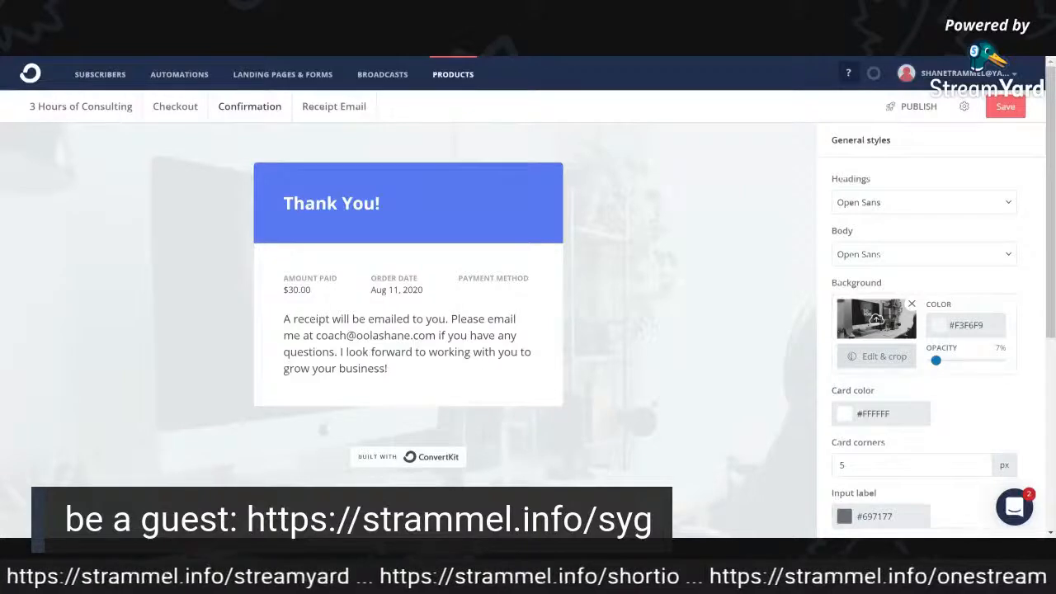
click(334, 109)
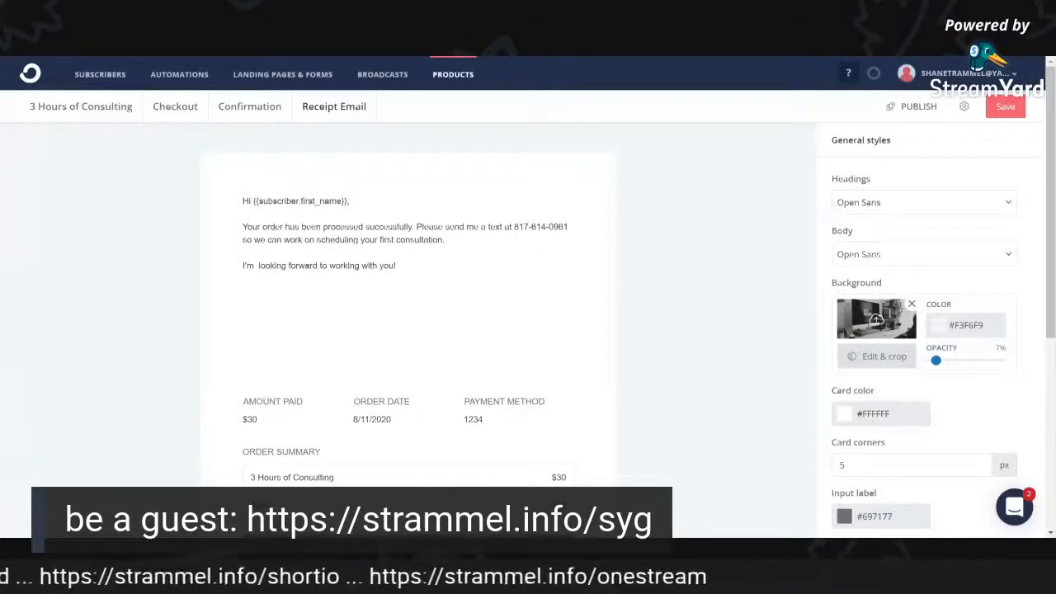
scroll(505, 318, down, 3)
scroll(505, 317, up, 3)
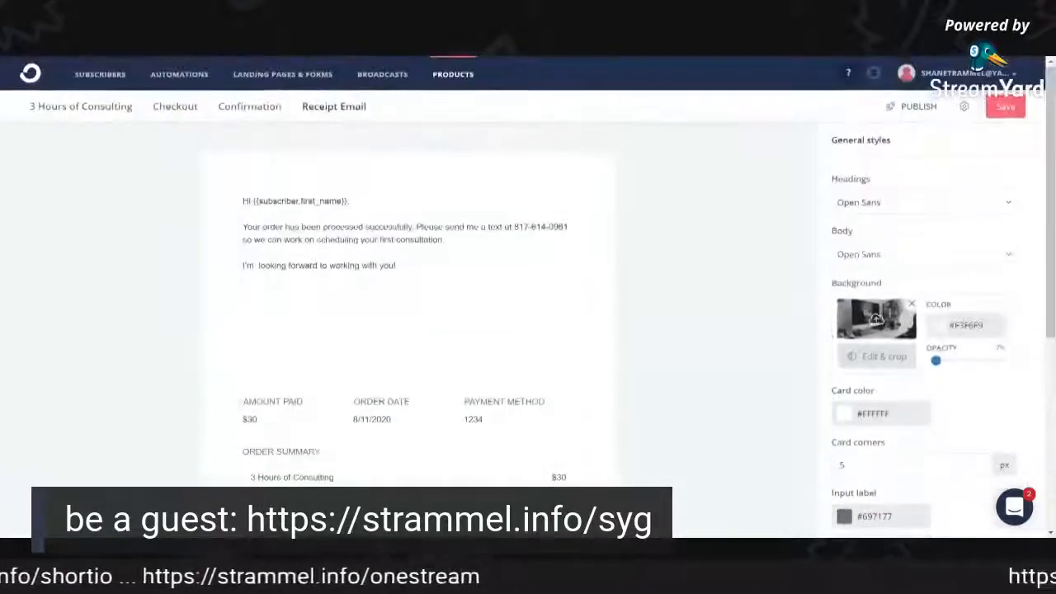
scroll(503, 315, down, 2)
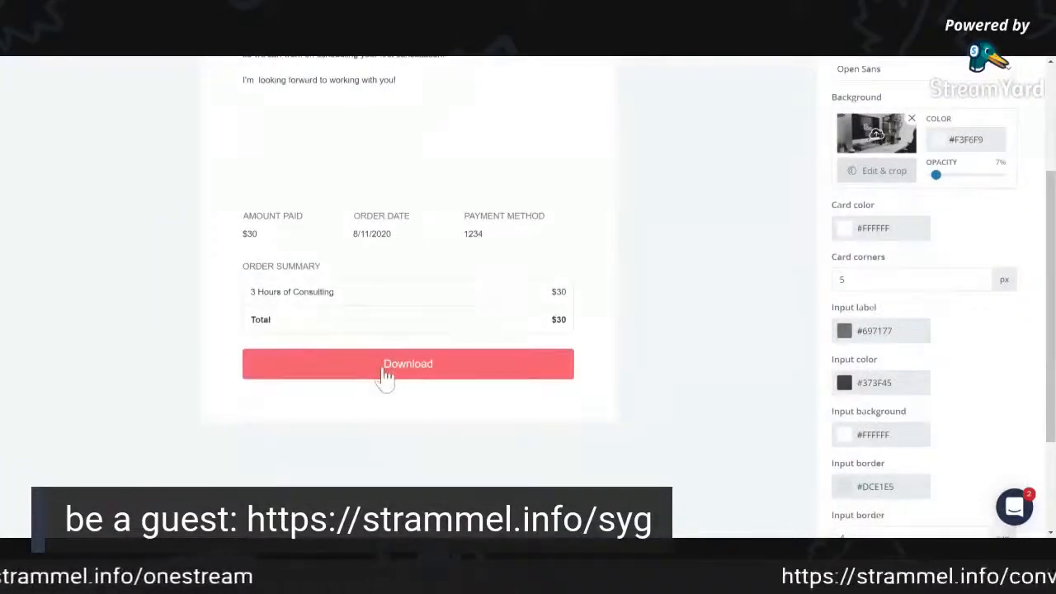
scroll(504, 377, up, 1)
scroll(506, 378, up, 1)
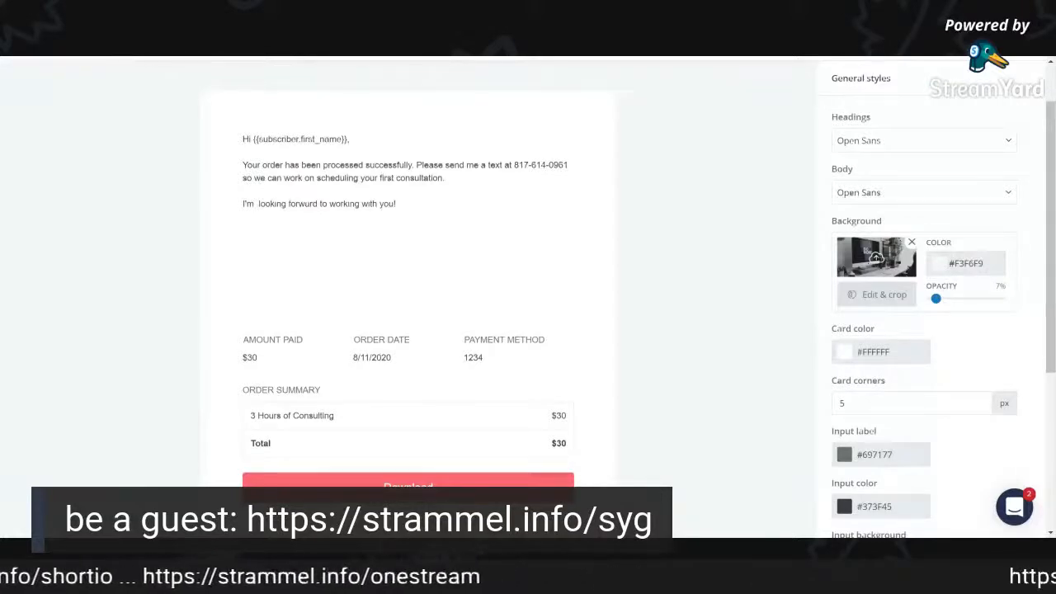
scroll(528, 289, up, 2)
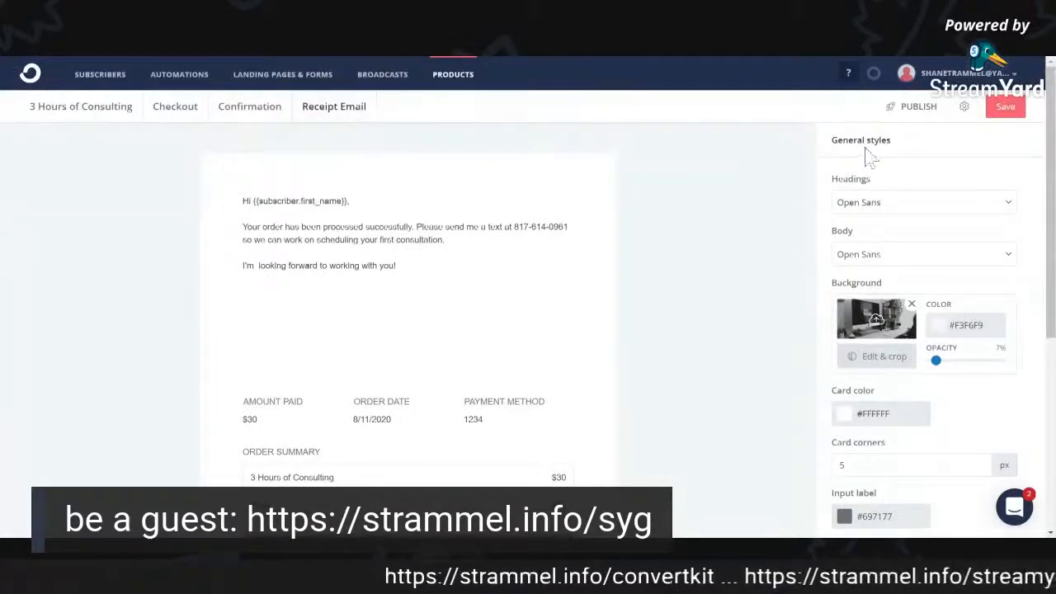
- Examine the product's share link and its website embed code in the publishing options
click(913, 109)
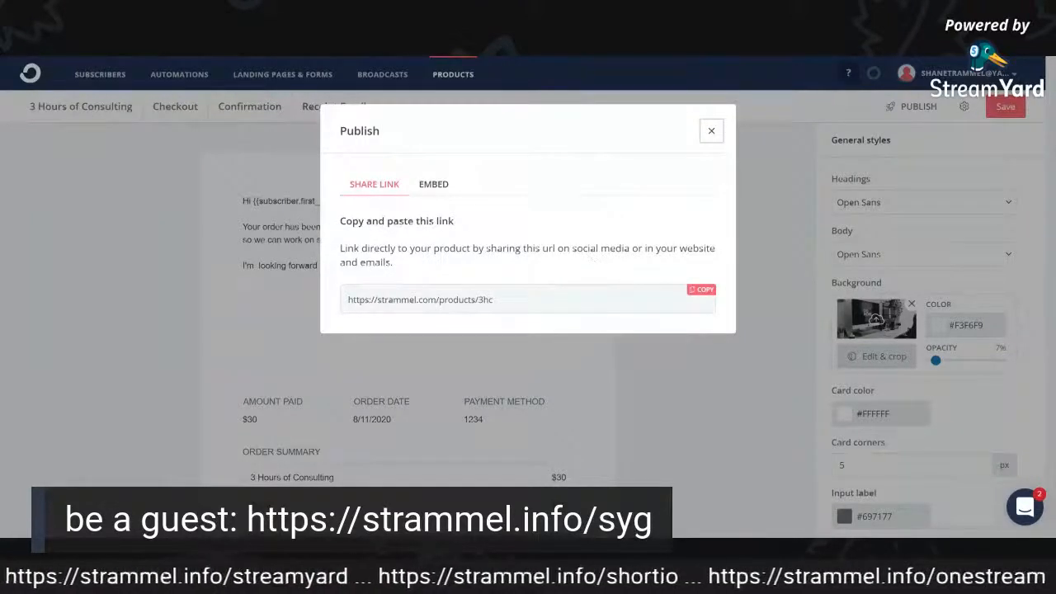
drag(496, 301, 342, 310)
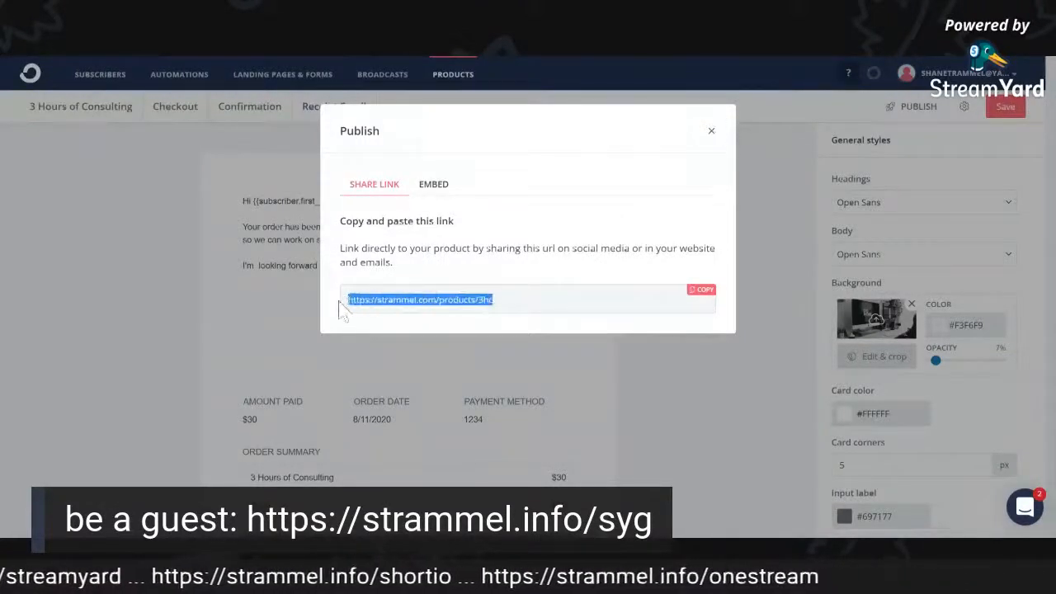
click(693, 300)
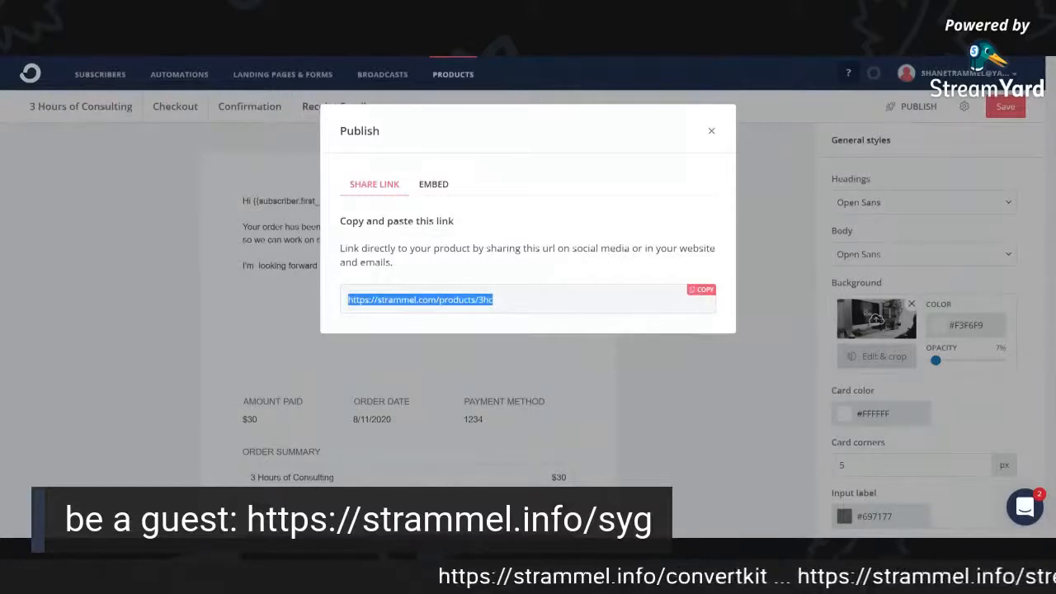
click(437, 185)
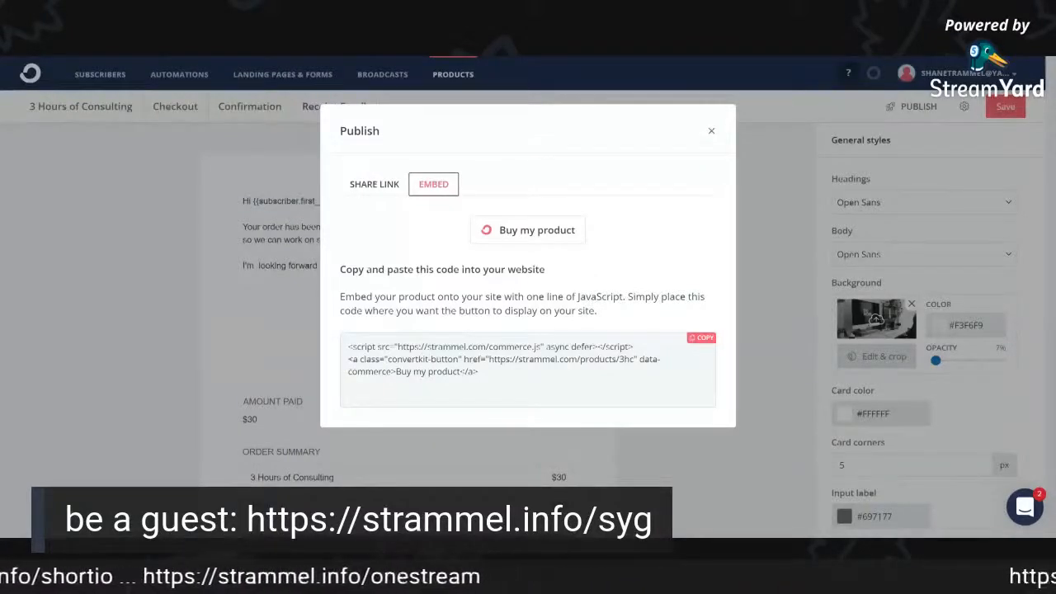
drag(480, 372, 344, 345)
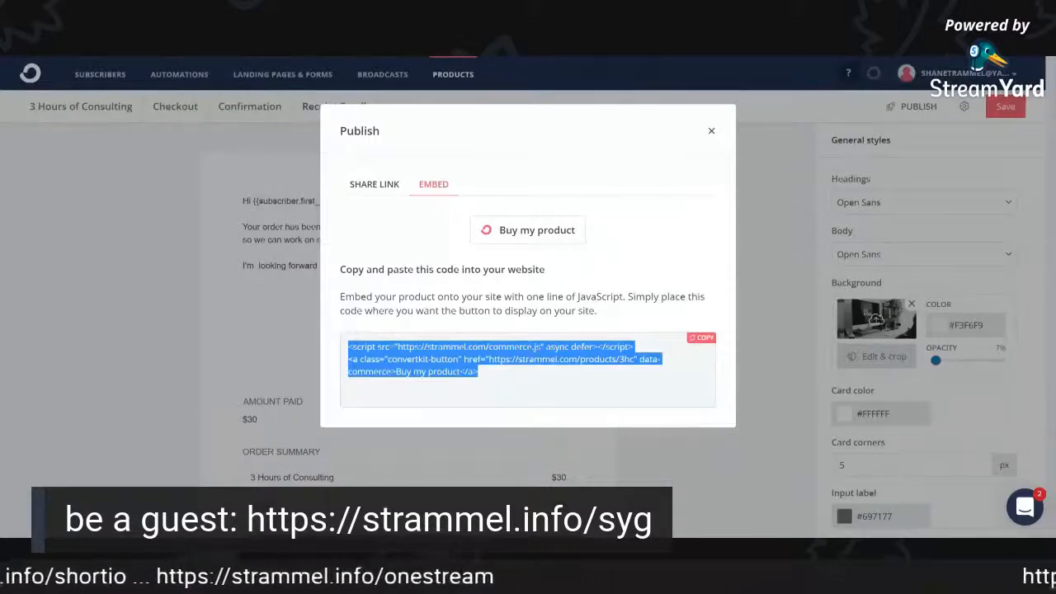
click(711, 131)
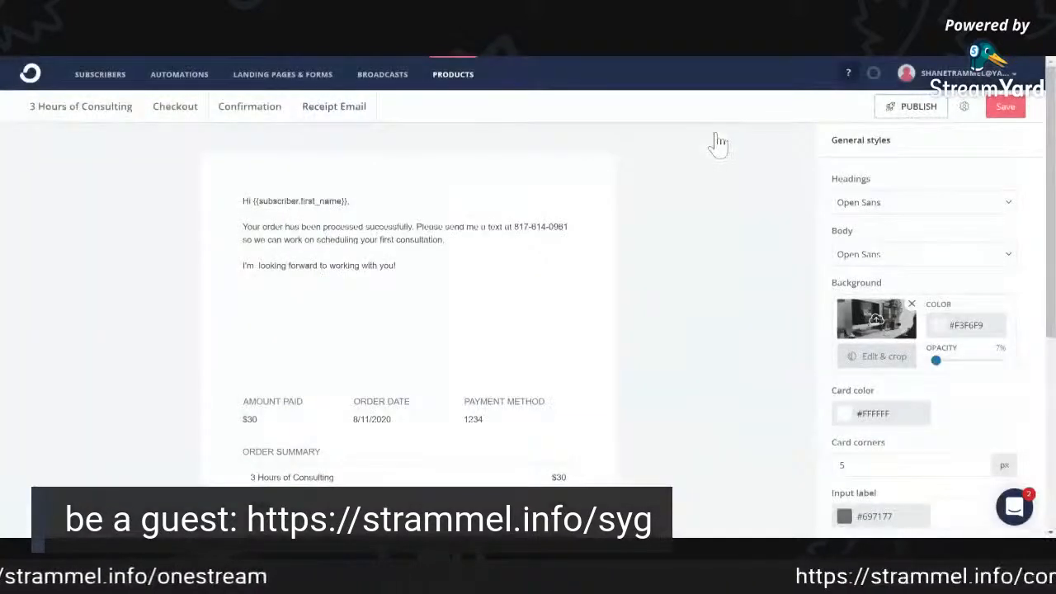
- Copy the product's share link from the publishing options and open the public product page in the browser
click(895, 109)
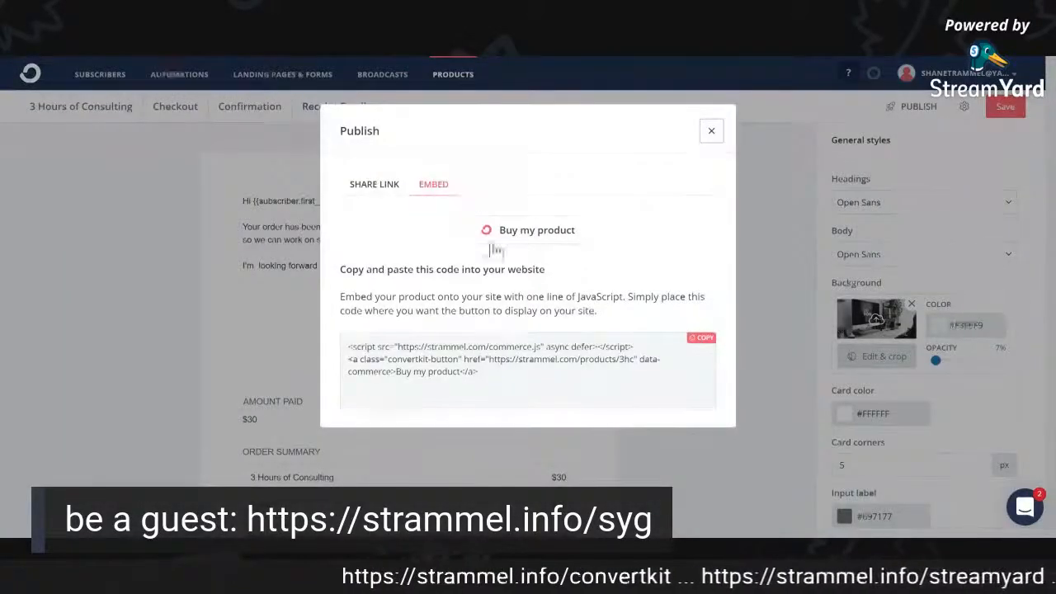
click(381, 186)
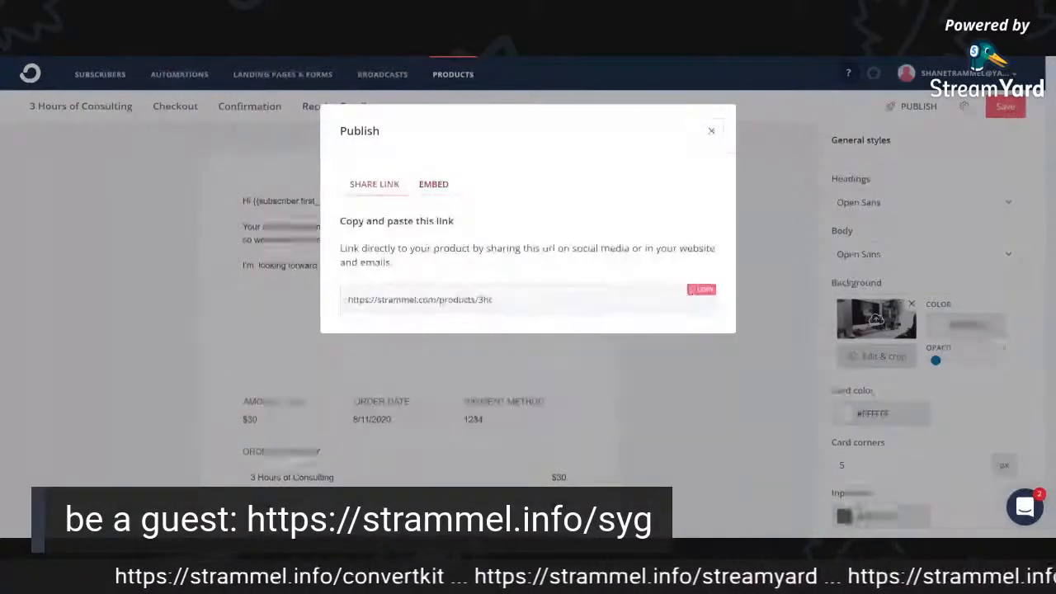
click(699, 292)
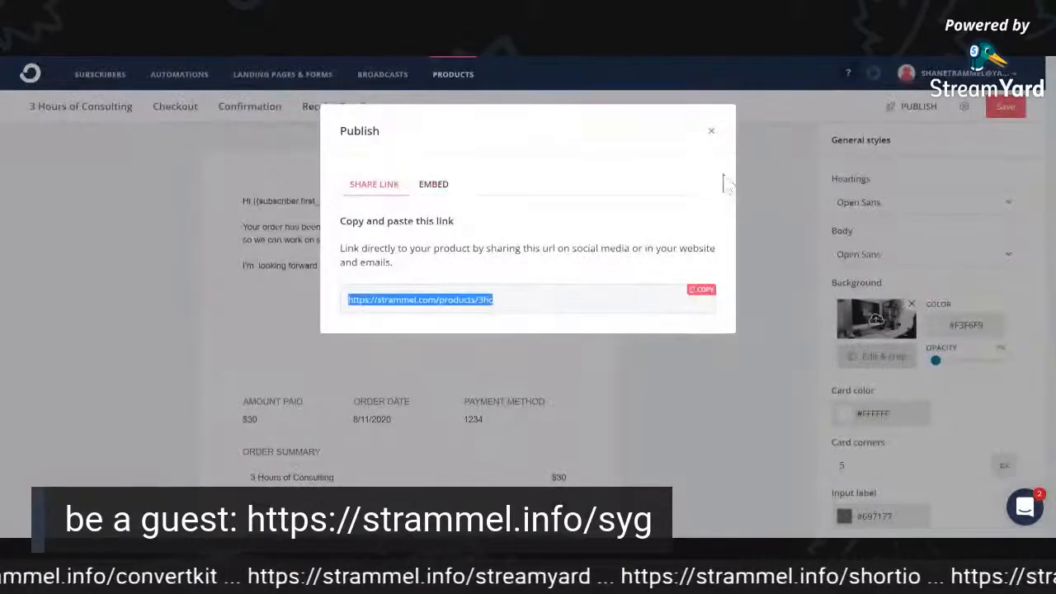
click(711, 131)
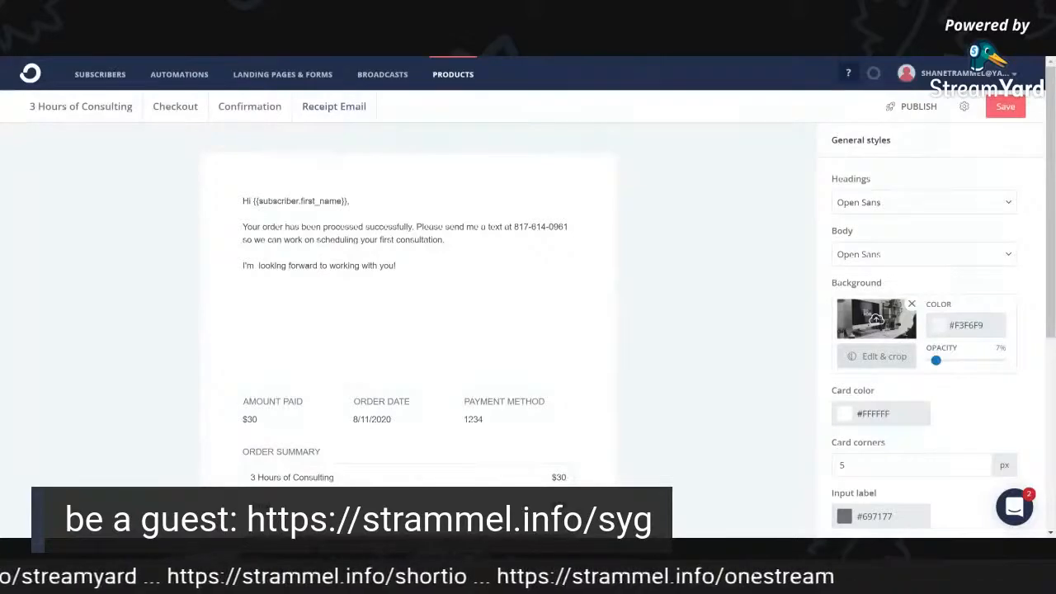
key(Return)
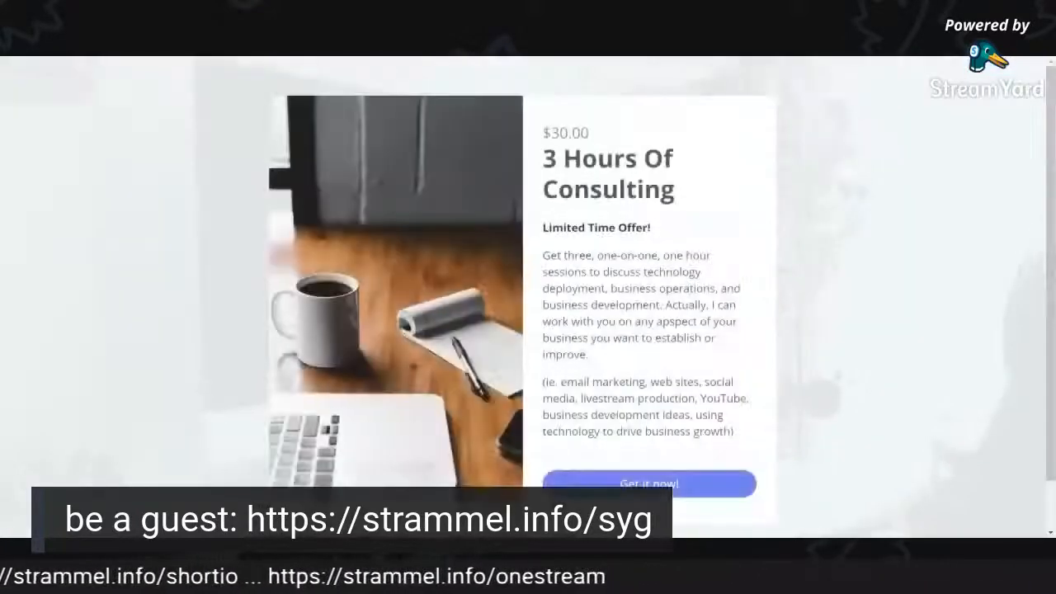